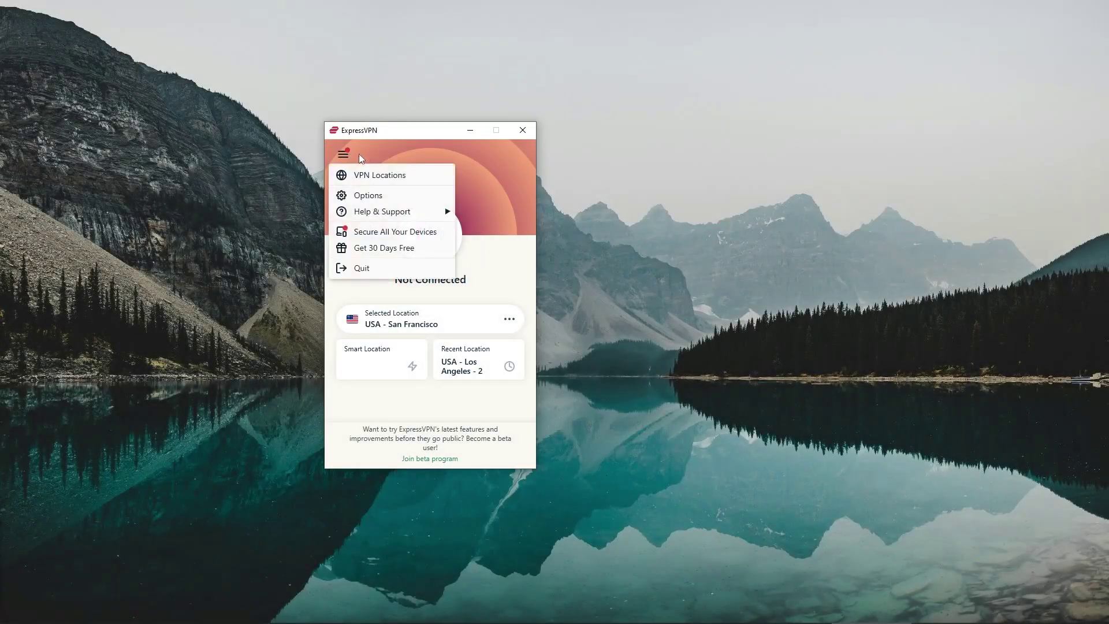
In Options, uncheck 'Manage connection on a per-app basis', then view Advanced Protection and Protocol
left_click(407, 191)
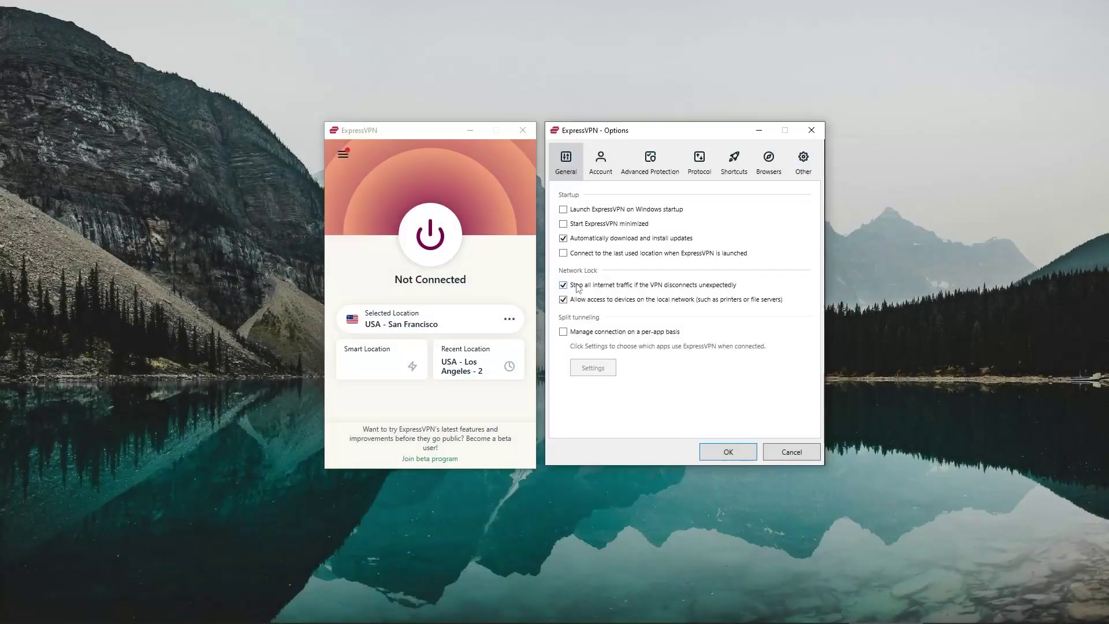
left_click(579, 335)
left_click(641, 167)
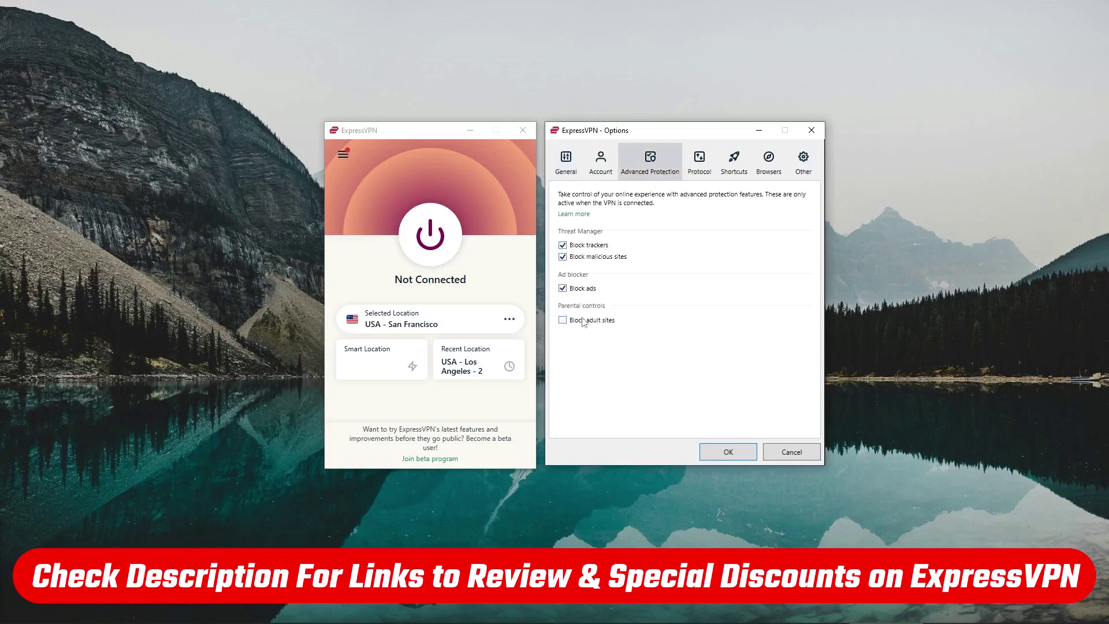
left_click(702, 164)
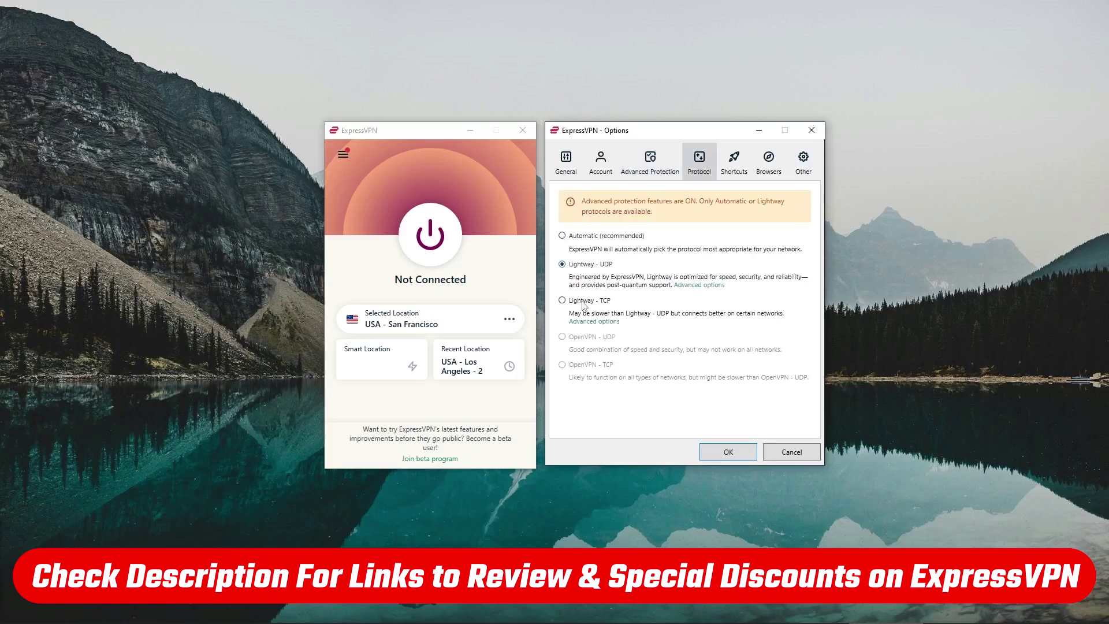
Review the Shortcuts, Browsers and Other settings sections, ending back on General
left_click(741, 174)
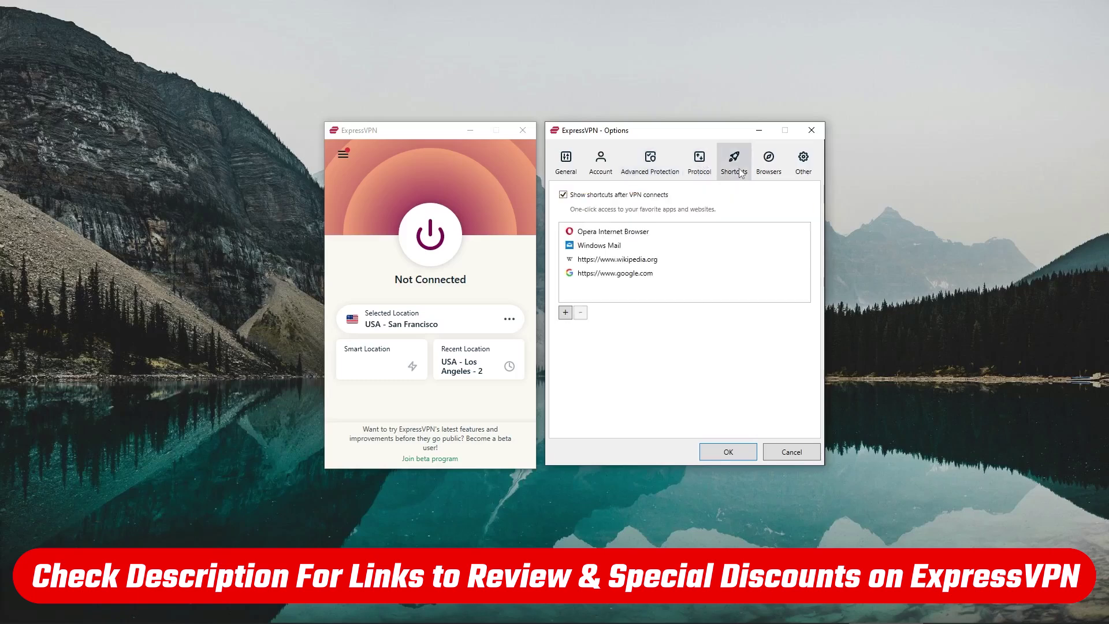
left_click(768, 174)
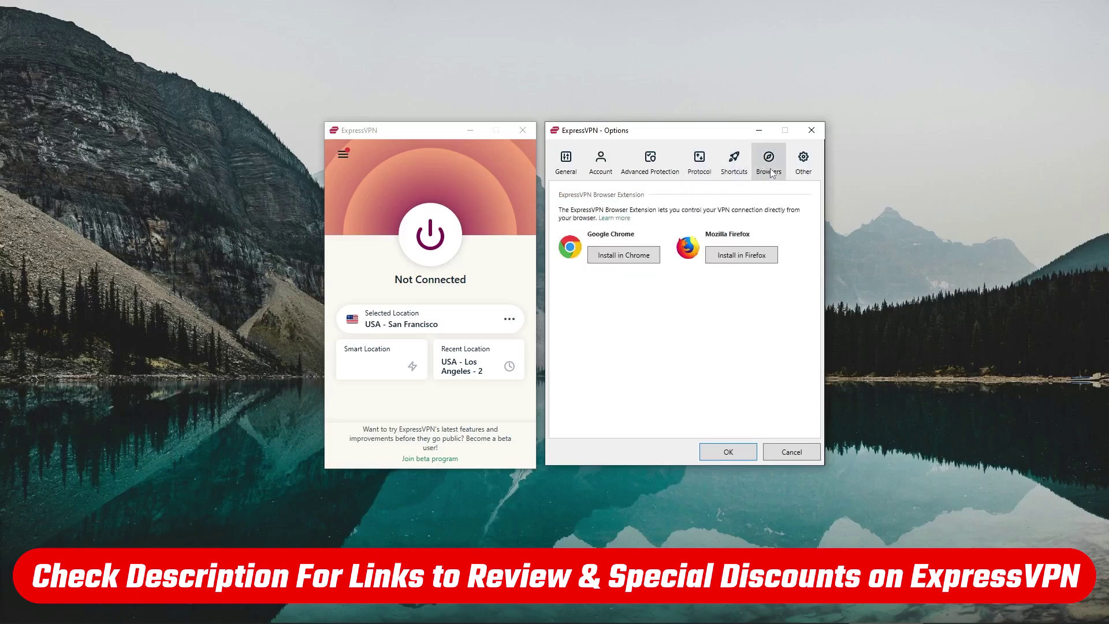
left_click(806, 172)
left_click(570, 171)
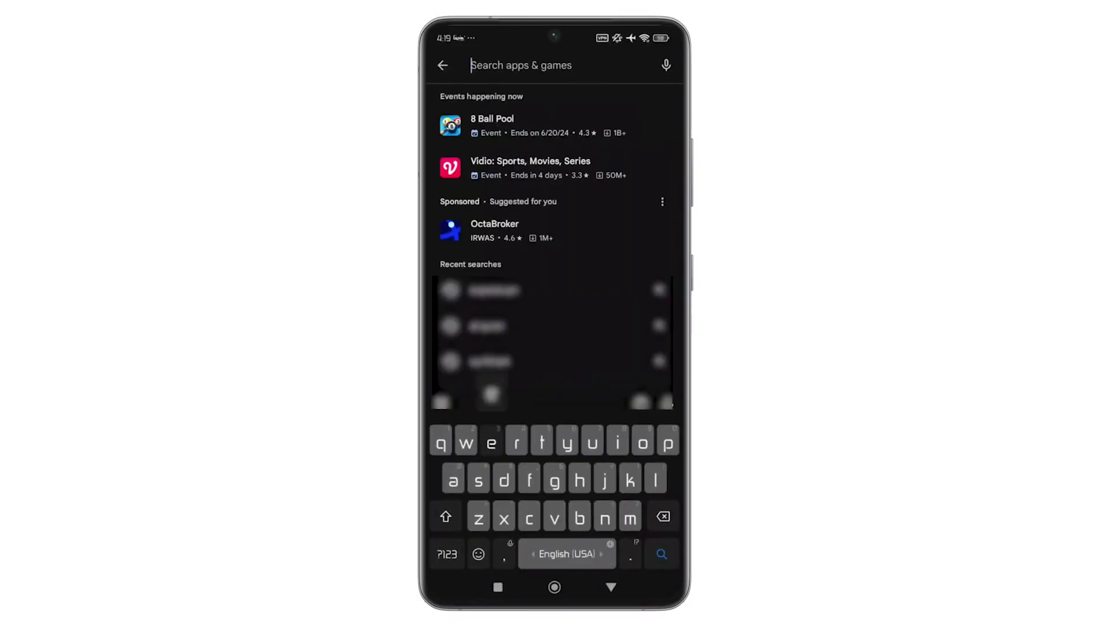
Search the Play Store for 'expressvpn' and open the ExpressVPN app's free trial
type("pressvpn")
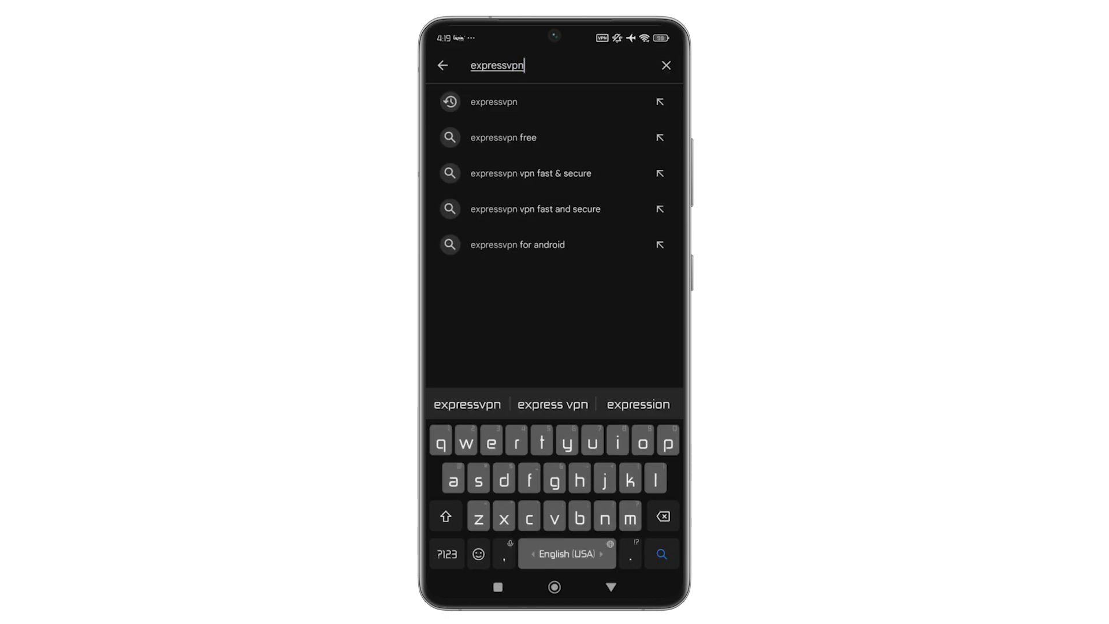
key("Return")
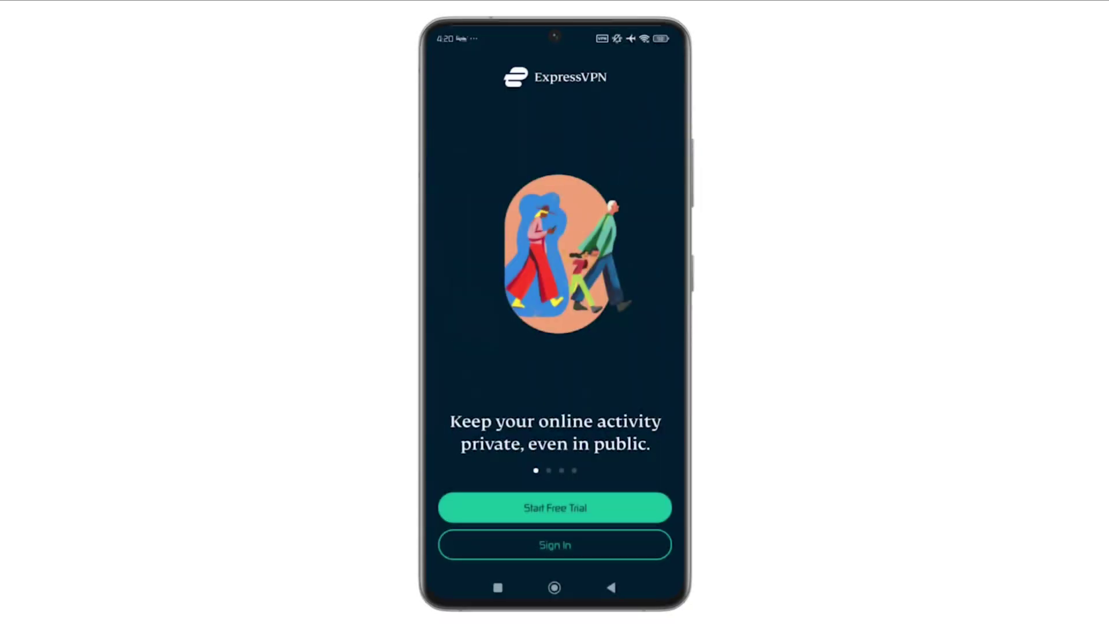
left_click(554, 507)
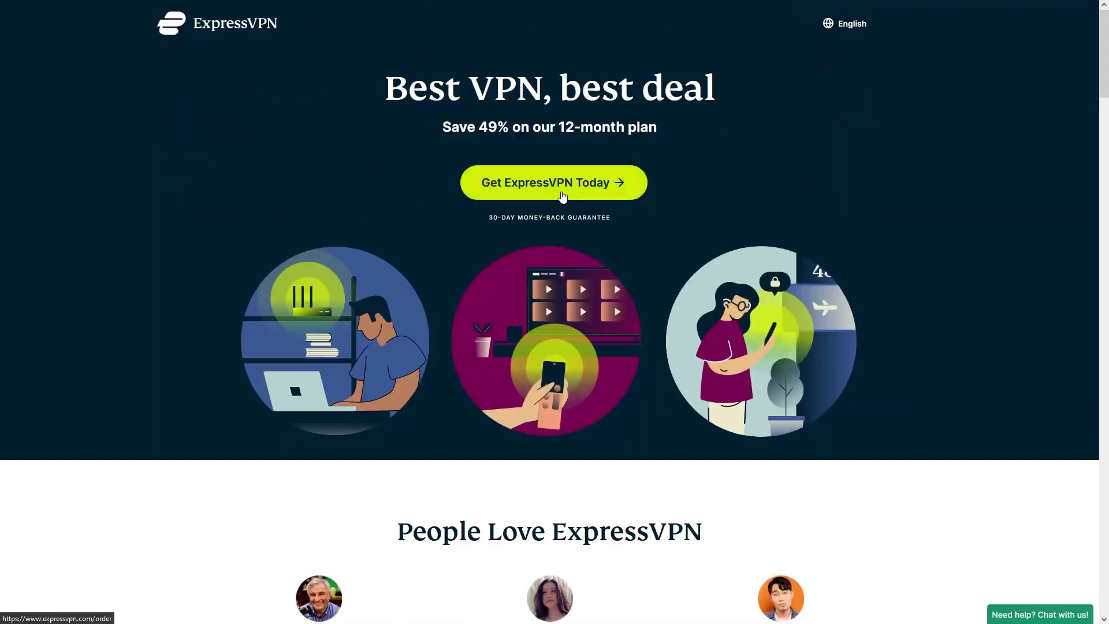
Choose 'Get ExpressVPN Today' to reach the subscription plans order page
left_click(563, 197)
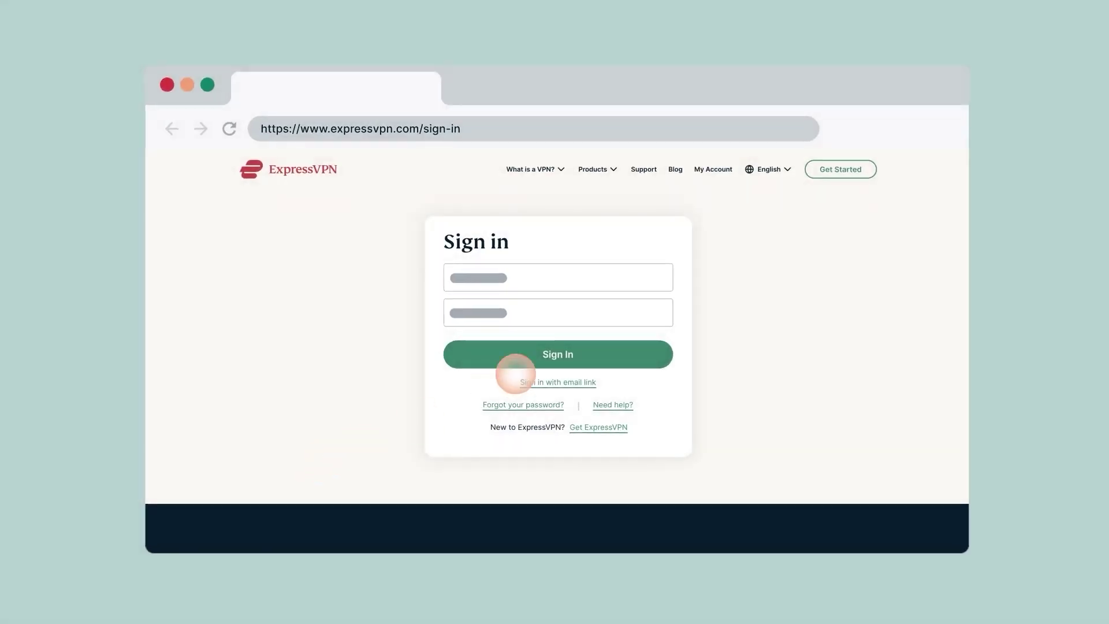
Sign in, download ExpressVPN for Mac, copy the activation code, and open the downloaded package
left_click(557, 354)
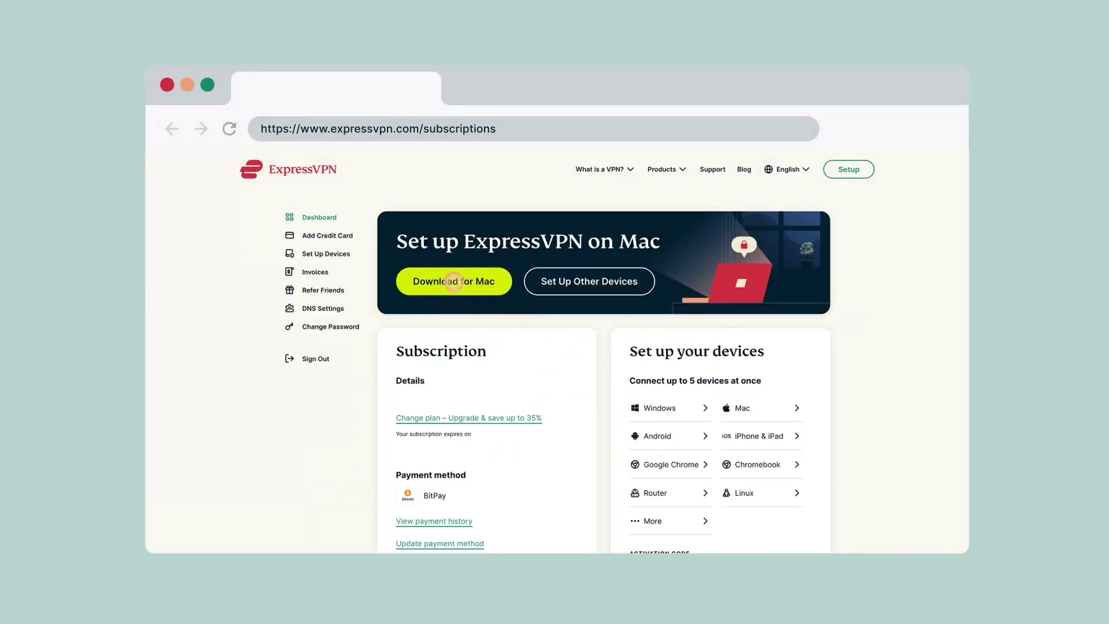
left_click(453, 281)
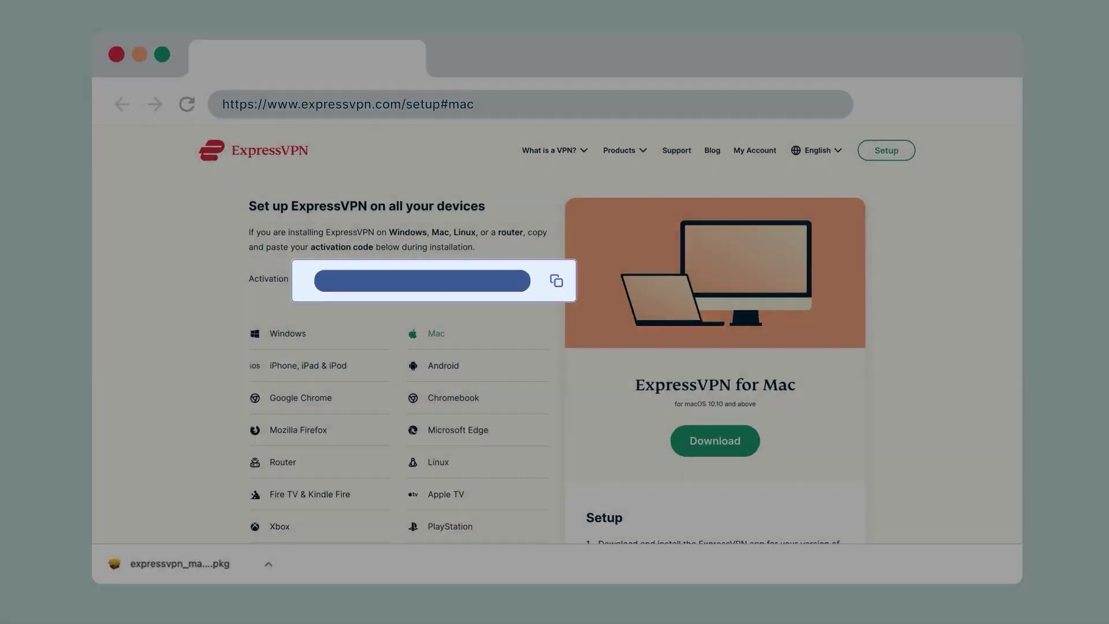
left_click(526, 284)
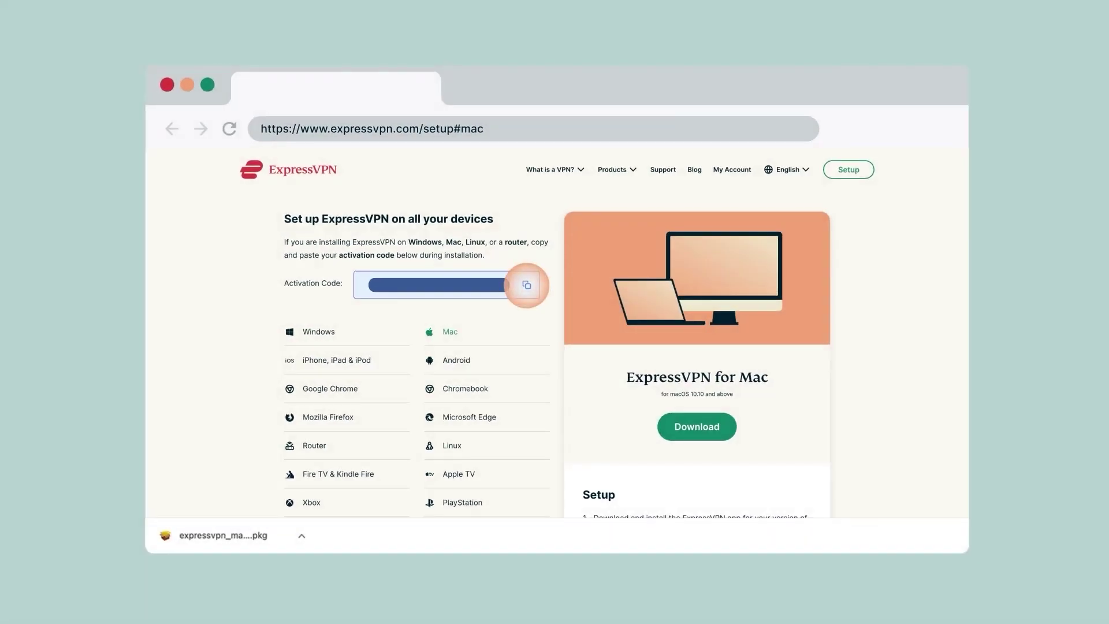
left_click(208, 533)
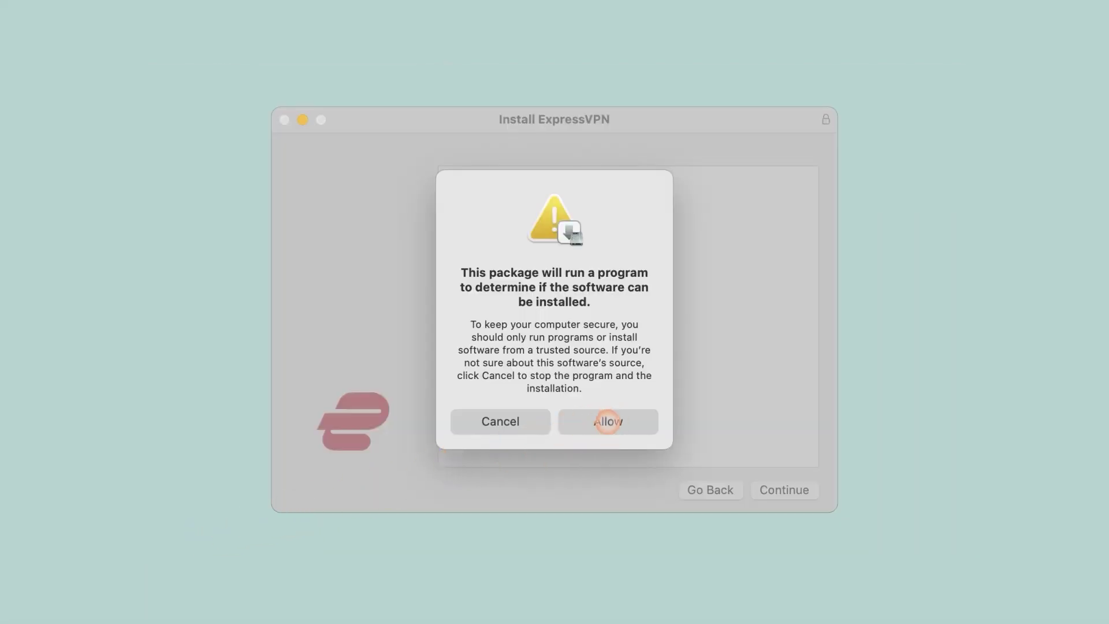
Run the macOS Installer to install ExpressVPN on Macintosh HD
left_click(608, 421)
left_click(783, 489)
left_click(785, 489)
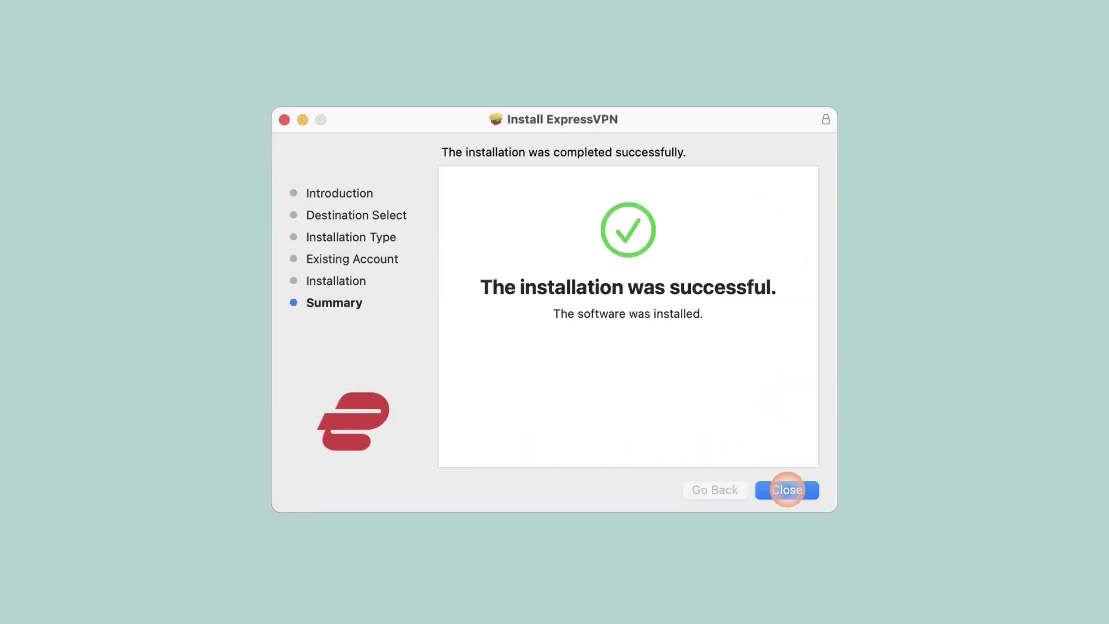
left_click(787, 488)
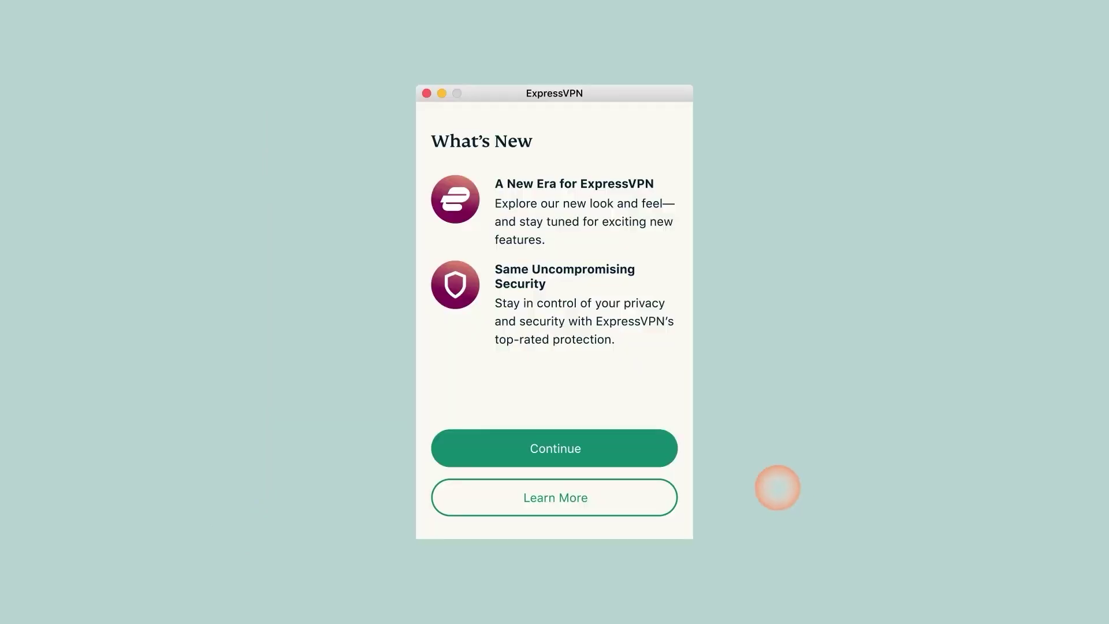
Activate ExpressVPN with the pasted activation code and allow it to launch at startup
left_click(551, 448)
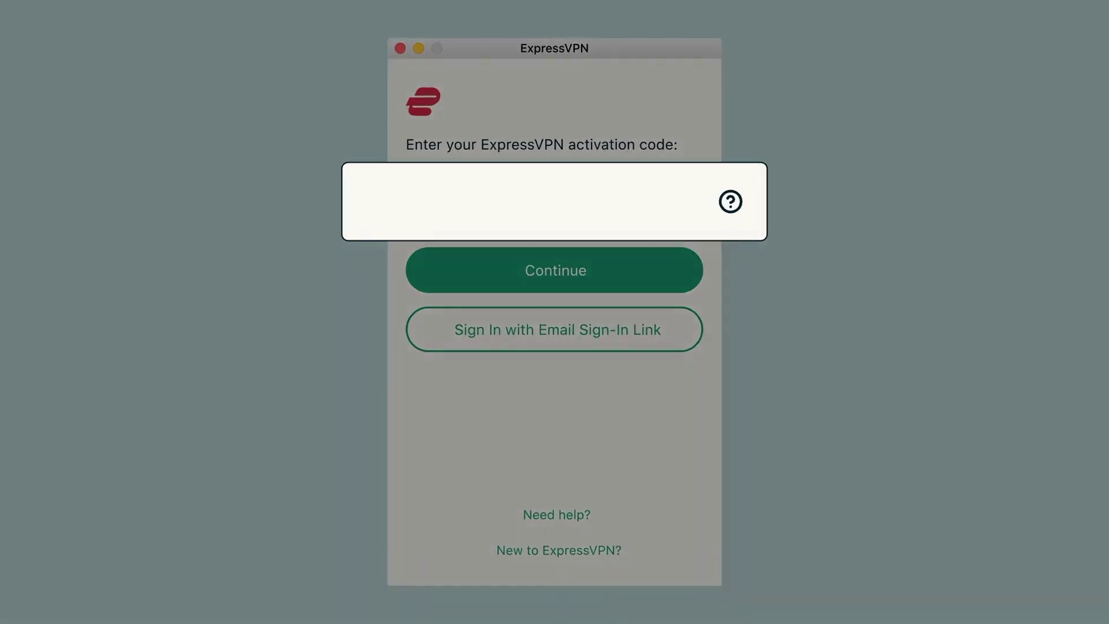
key("super+v")
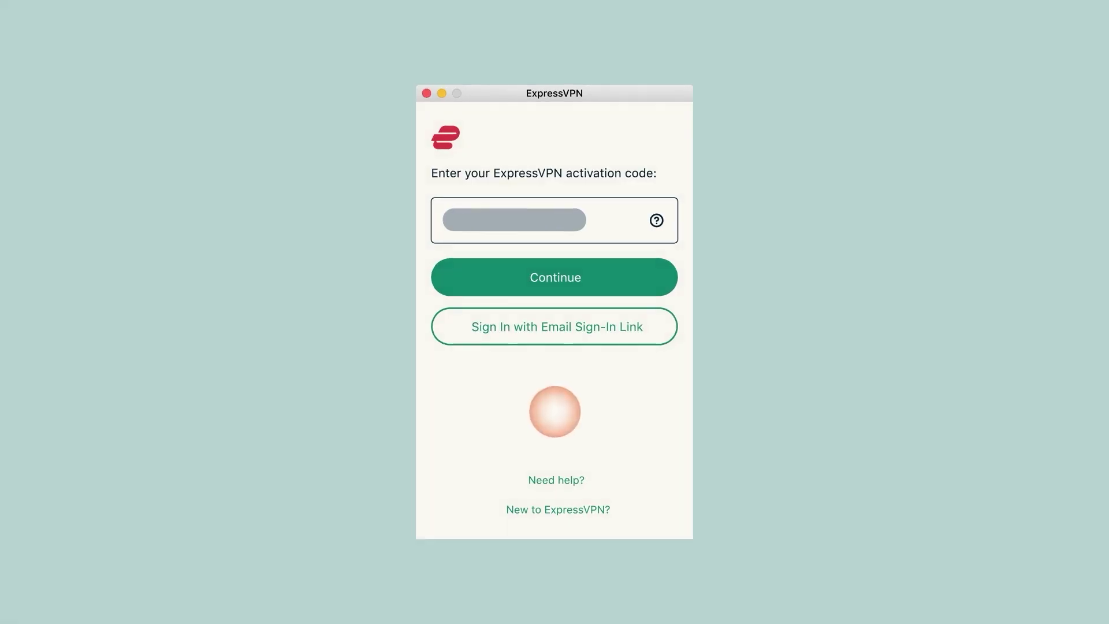
left_click(555, 270)
left_click(554, 448)
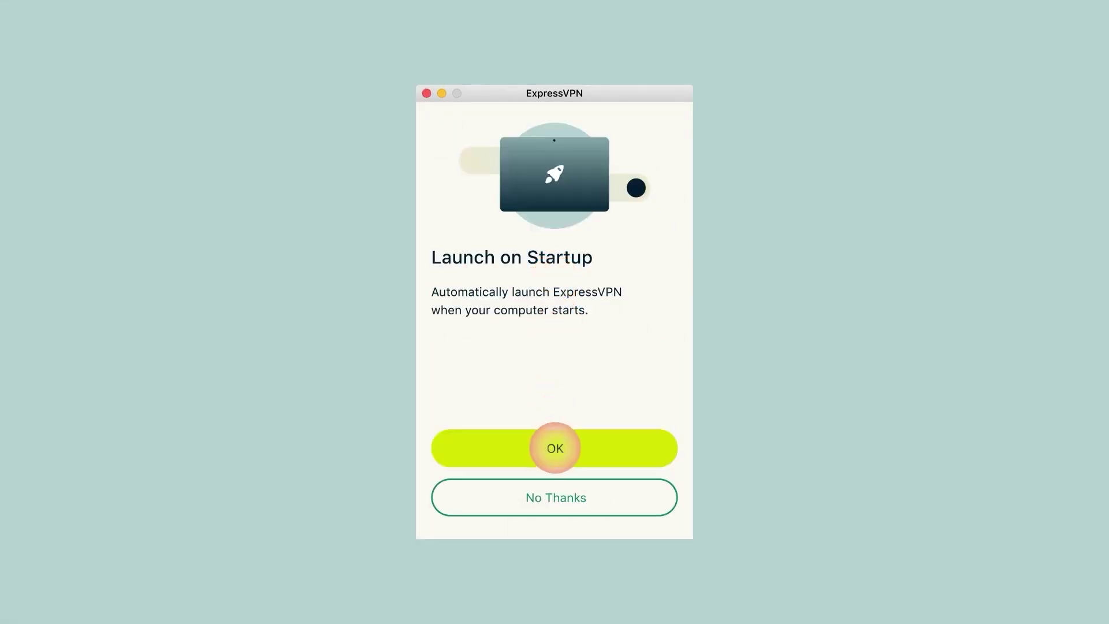
left_click(554, 448)
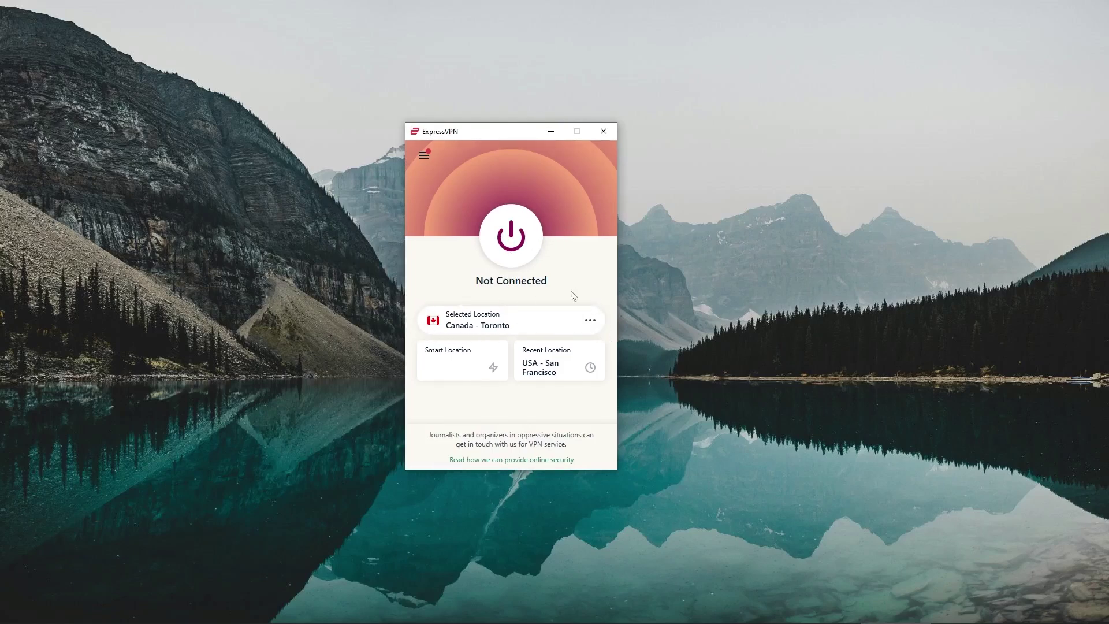
Connect ExpressVPN to Canada - Toronto using the power button
left_click(510, 247)
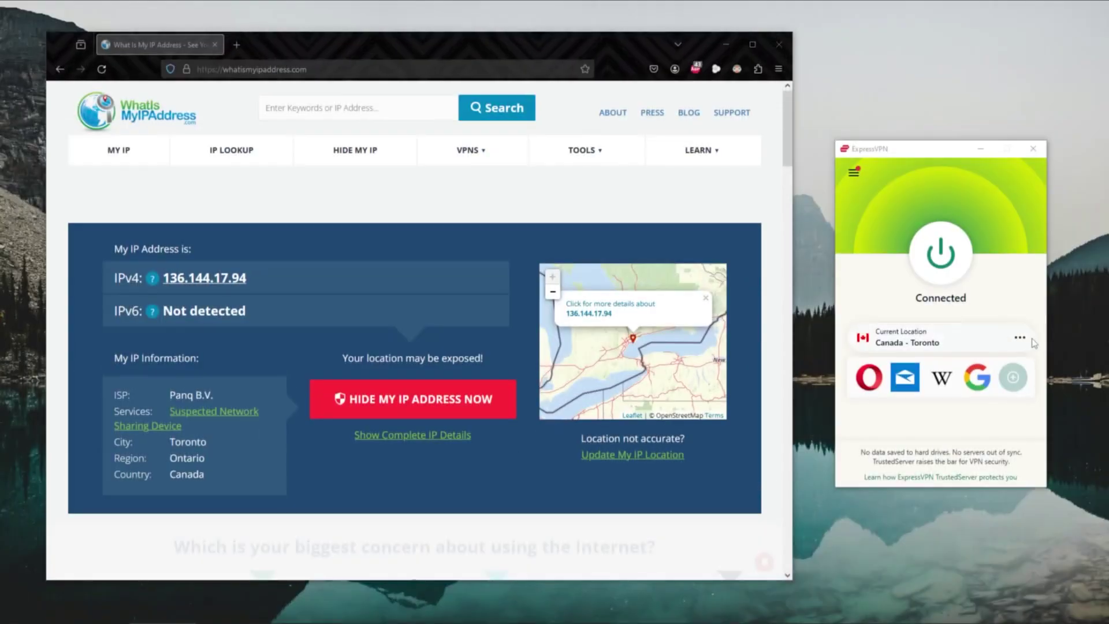
Connect to the 'miami' location and reload whatismyipaddress.com to confirm Miami, United States
type("miami")
key("Return")
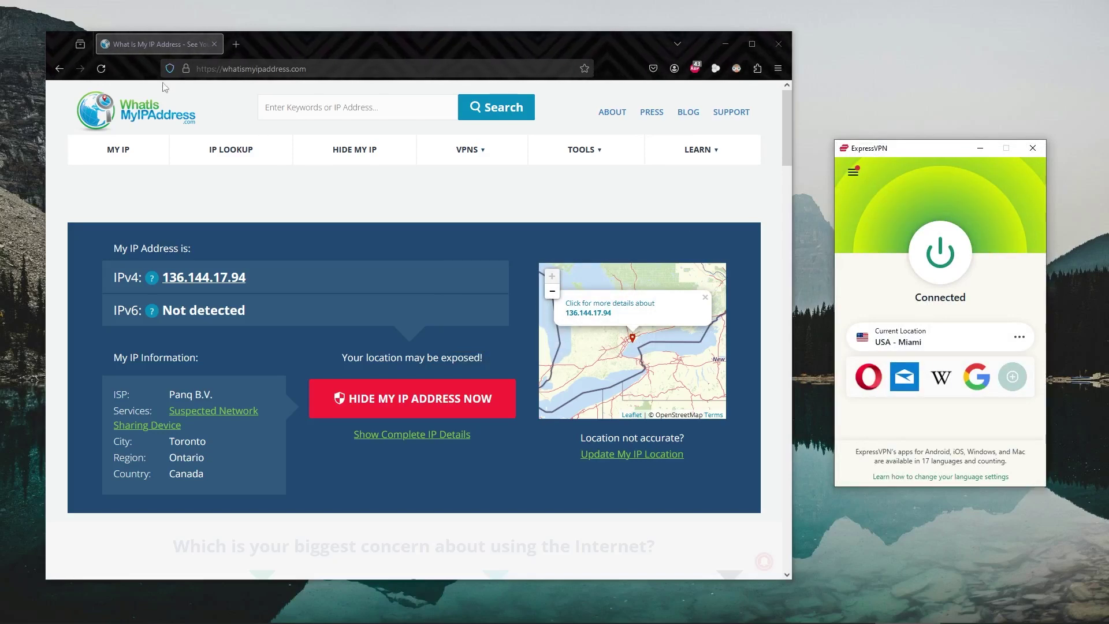
left_click(101, 68)
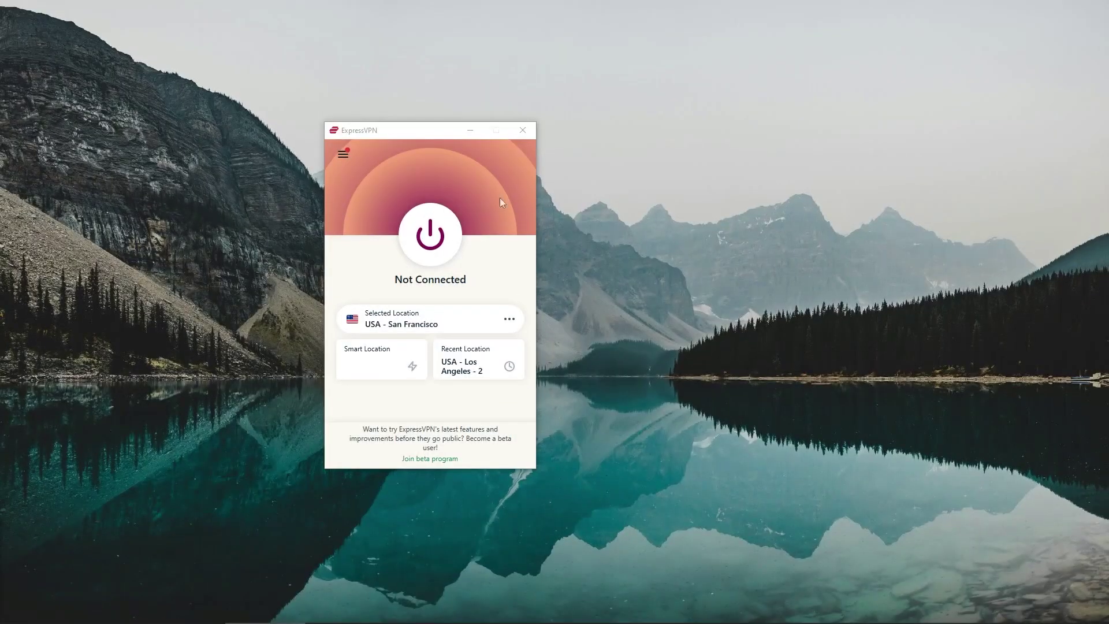
Open Options, toggle the Network Lock checkbox on General, and move to Advanced Protection
left_click(345, 154)
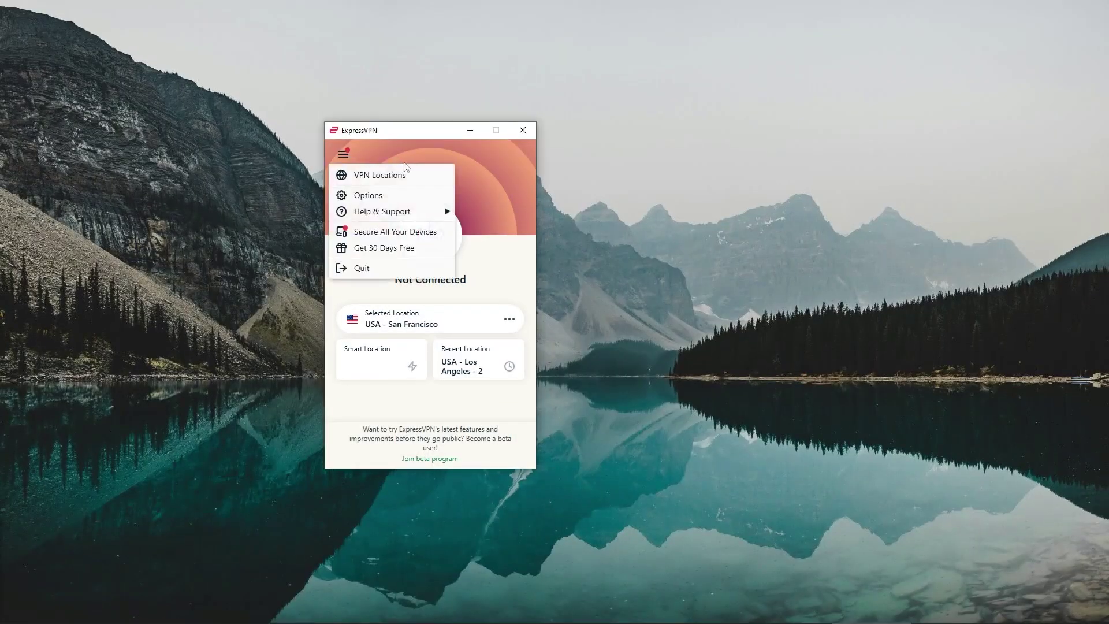
left_click(414, 194)
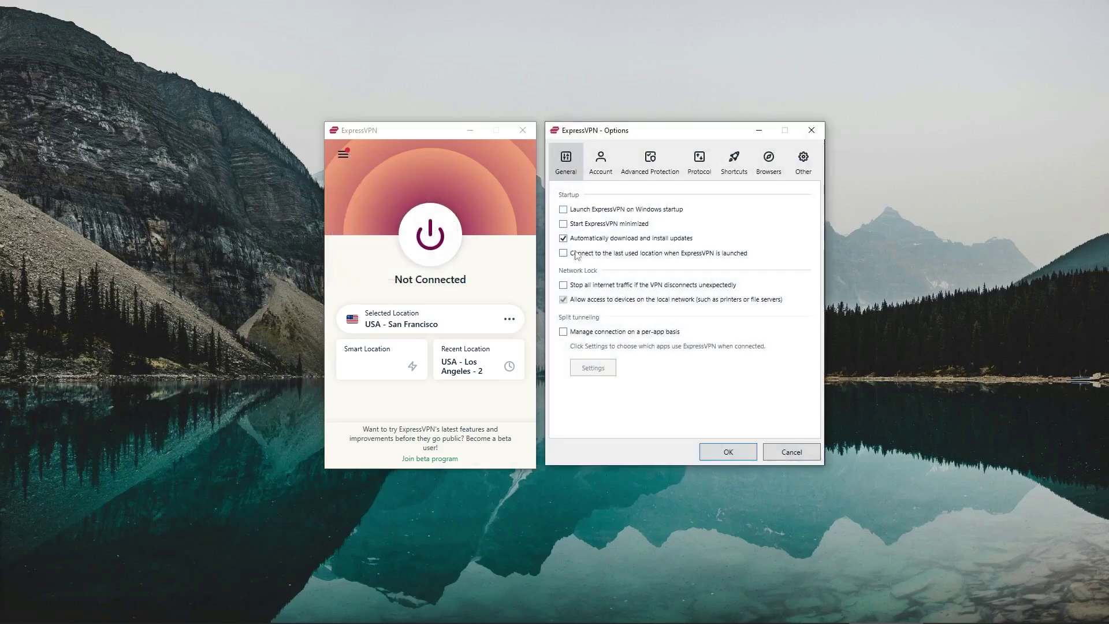
left_click(578, 285)
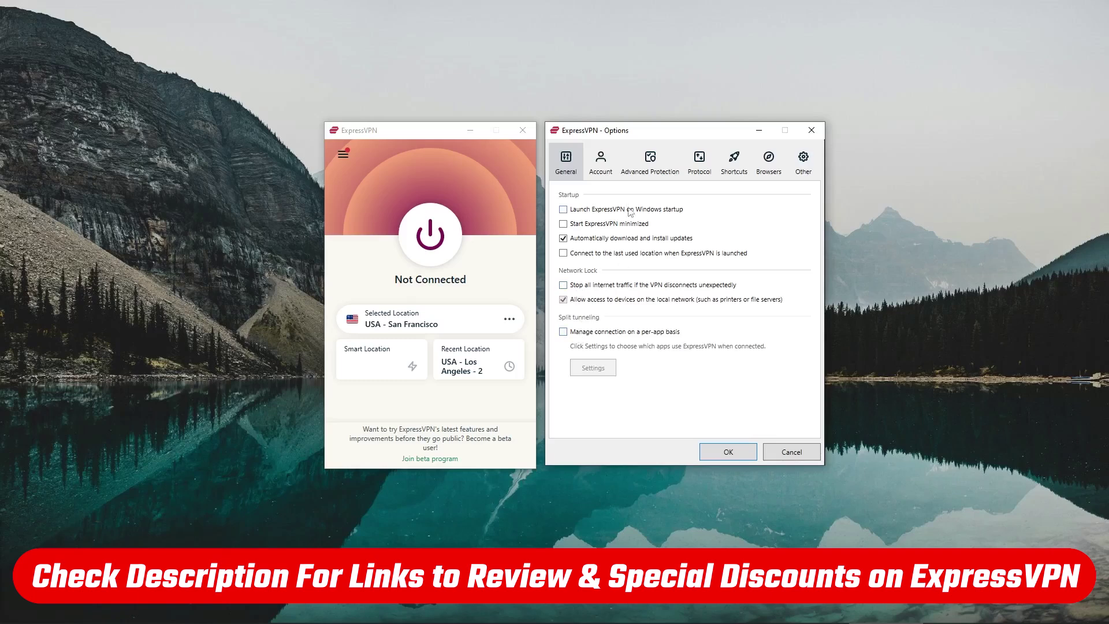
left_click(640, 178)
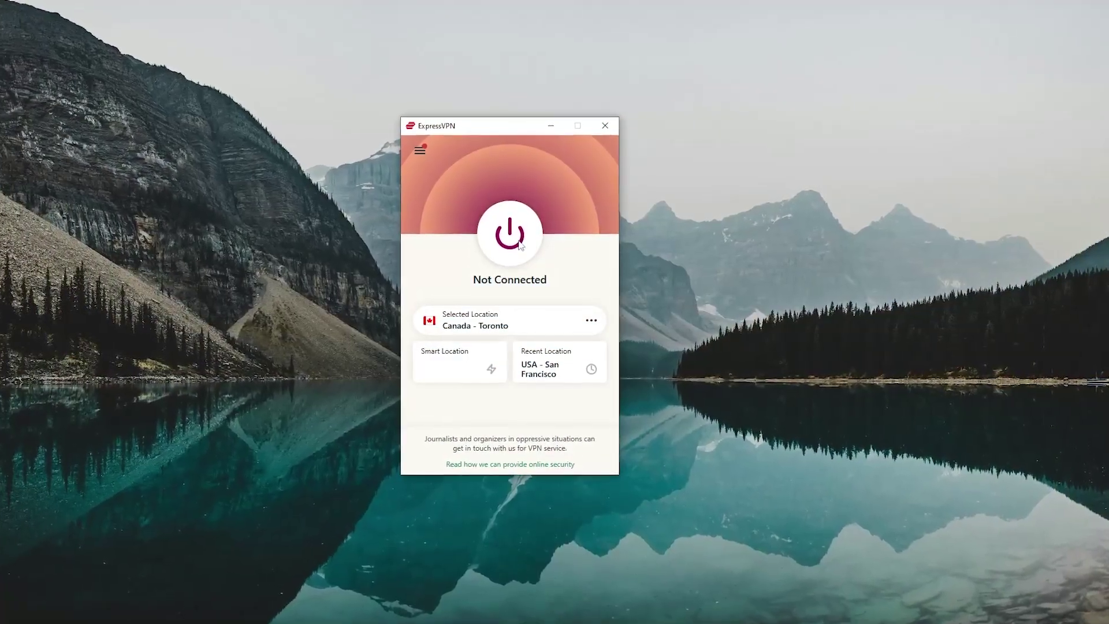
Start connecting with the power button and scroll through the recommended locations
left_click(519, 244)
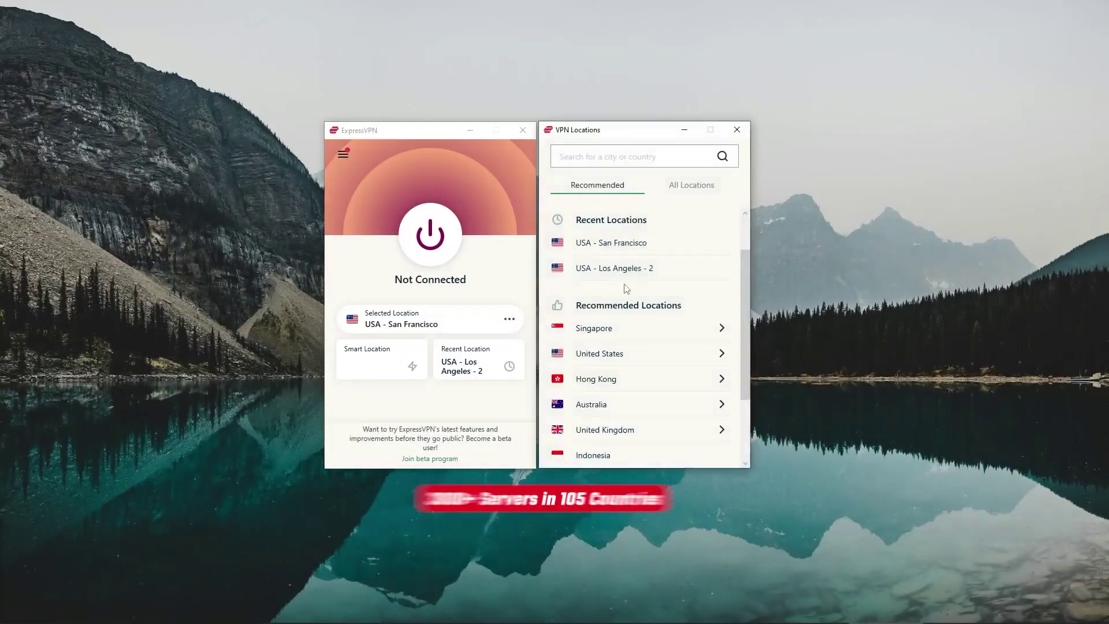
scroll(636, 335, "down", 3)
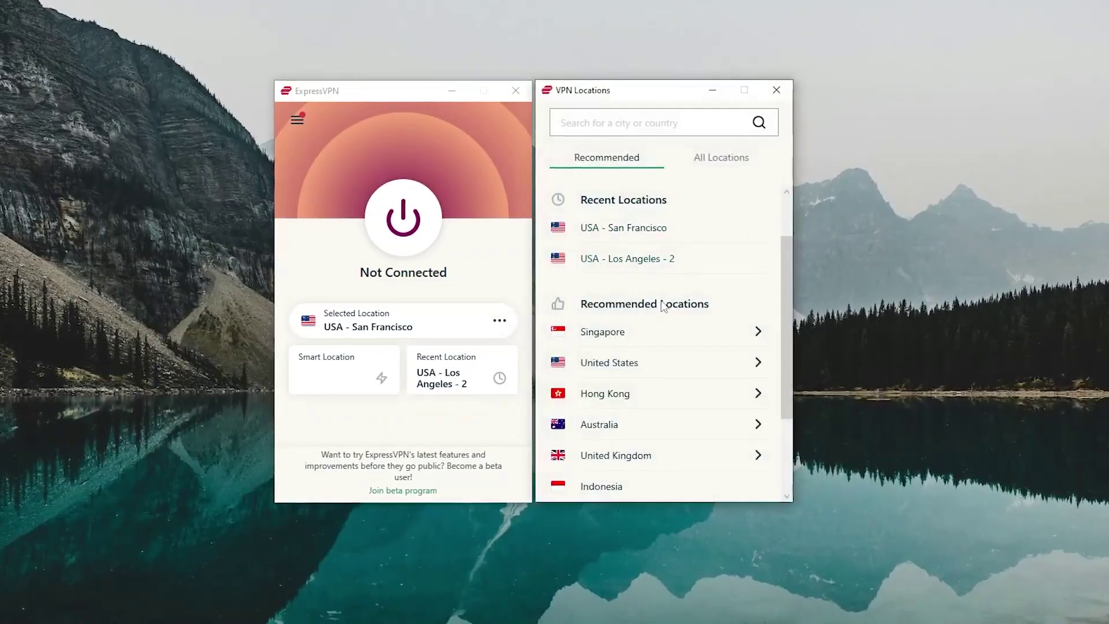
scroll(651, 340, "down", 2)
scroll(652, 344, "down", 2)
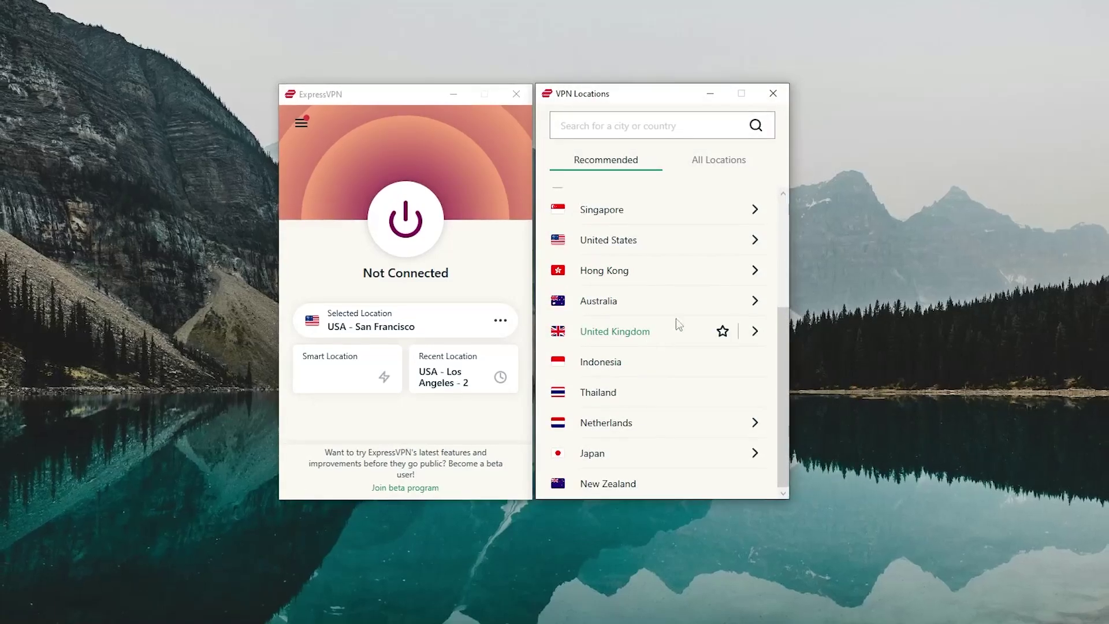
Switch to All Locations and browse the expanded Asia Pacific country list
left_click(740, 167)
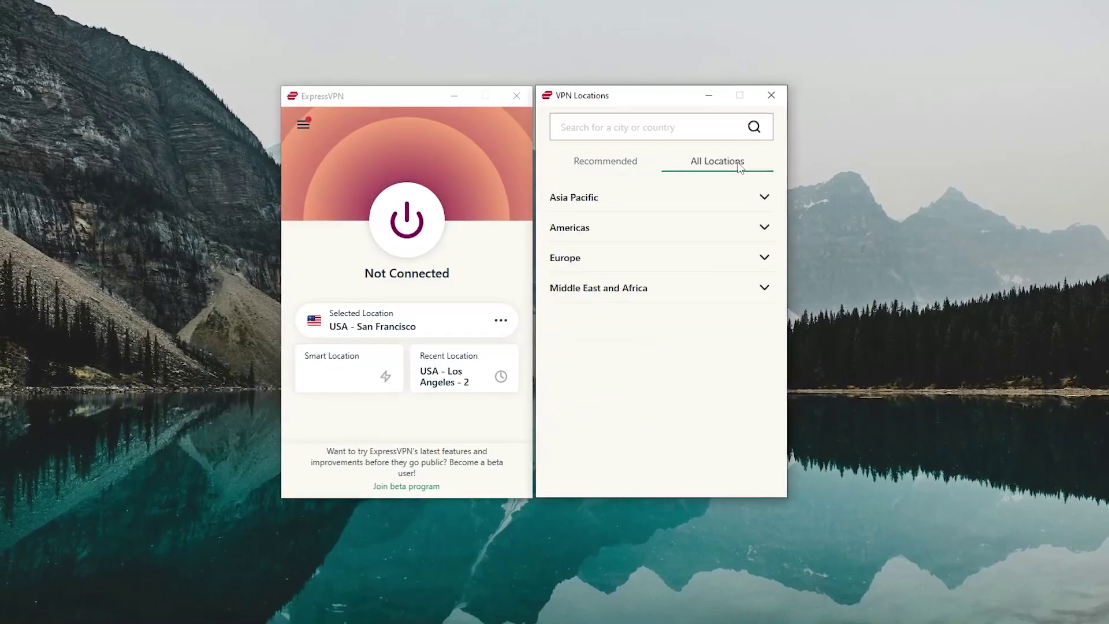
left_click(762, 200)
scroll(676, 284, "down", 8)
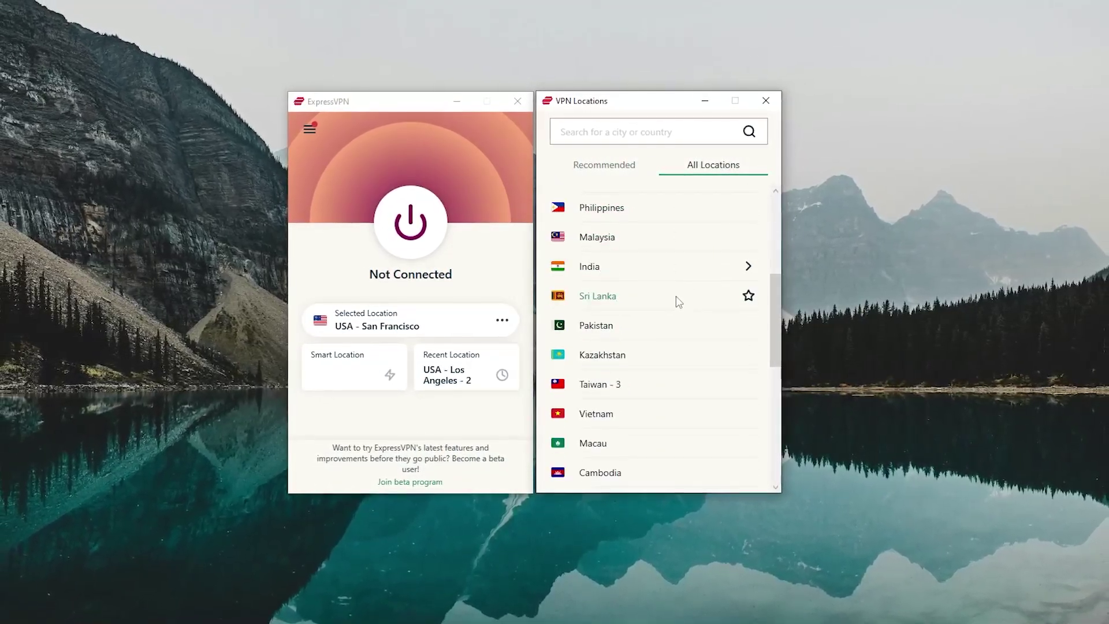
scroll(676, 306, "down", 10)
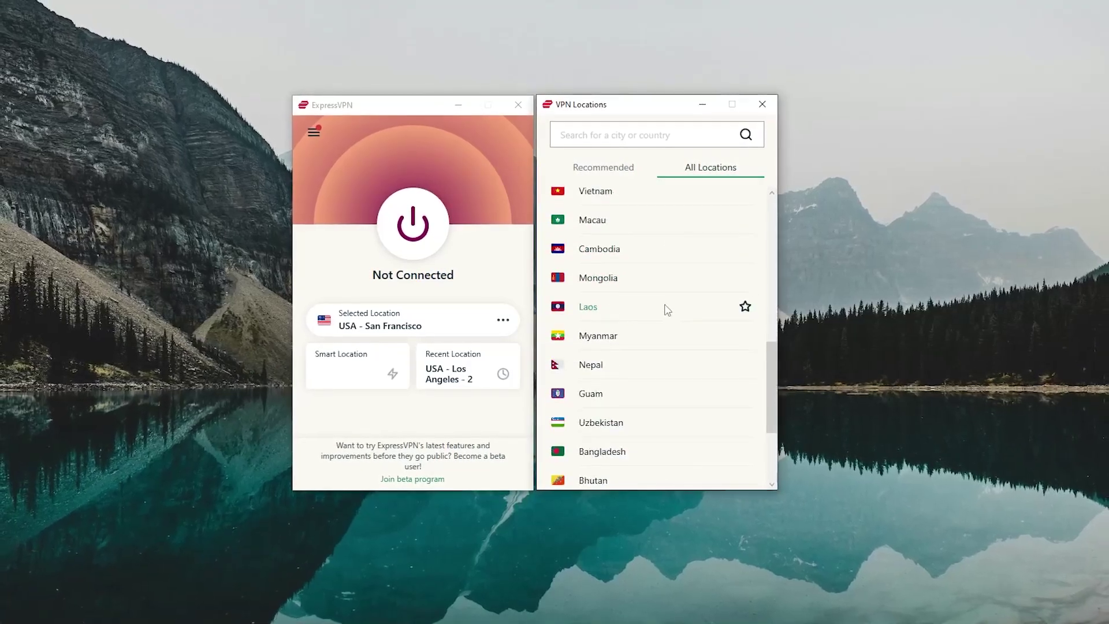
scroll(664, 310, "down", 3)
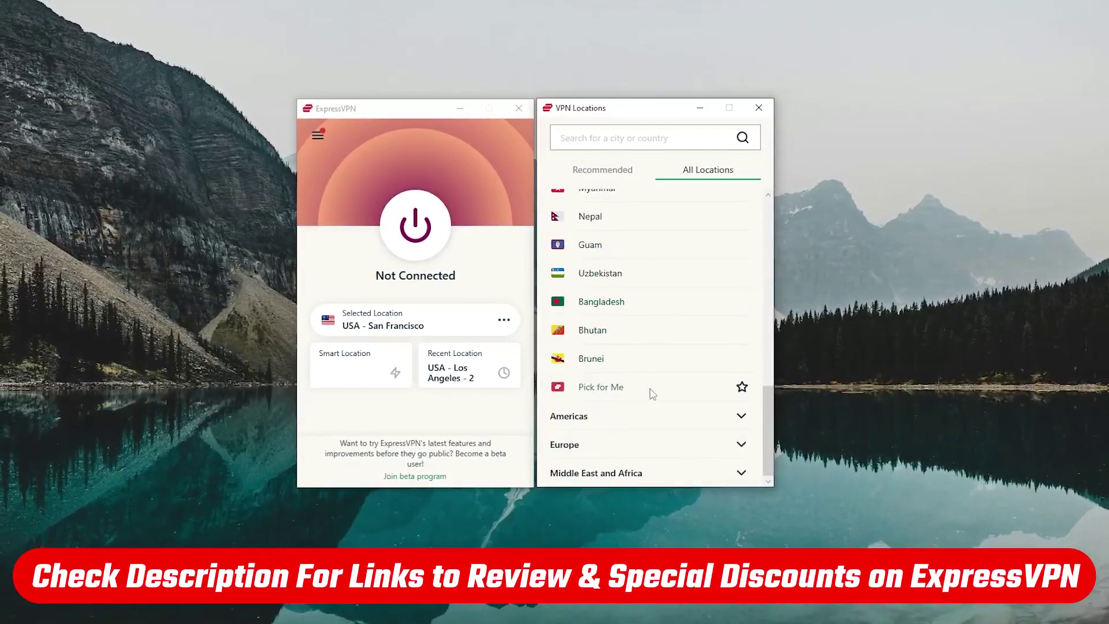
Expand and scroll through the Americas and Europe country lists
left_click(739, 421)
scroll(700, 428, "down", 5)
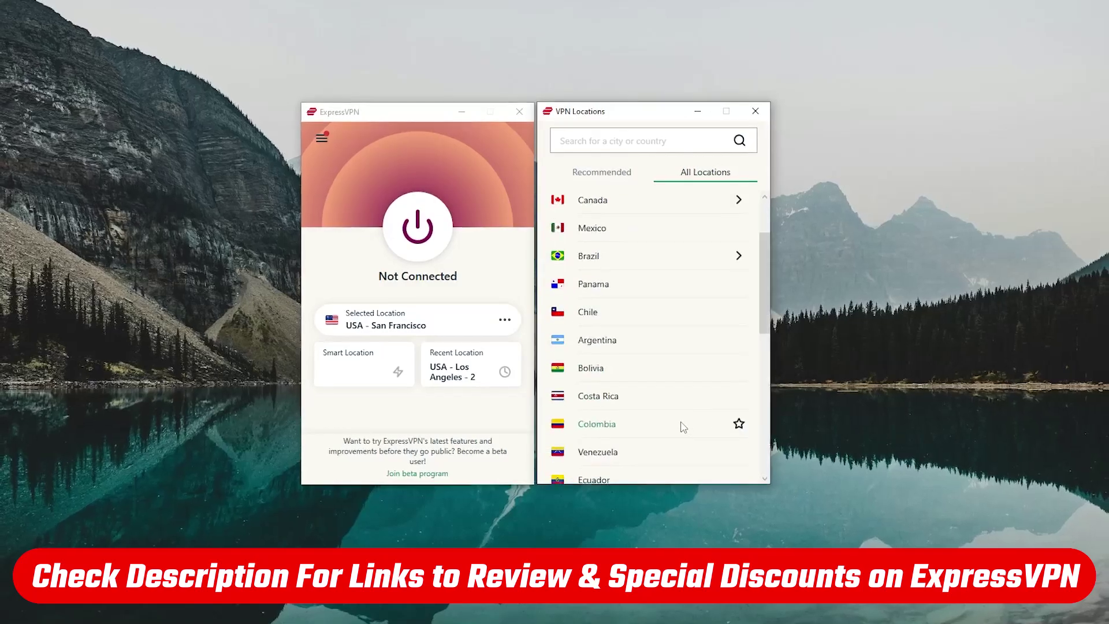
scroll(660, 414, "down", 5)
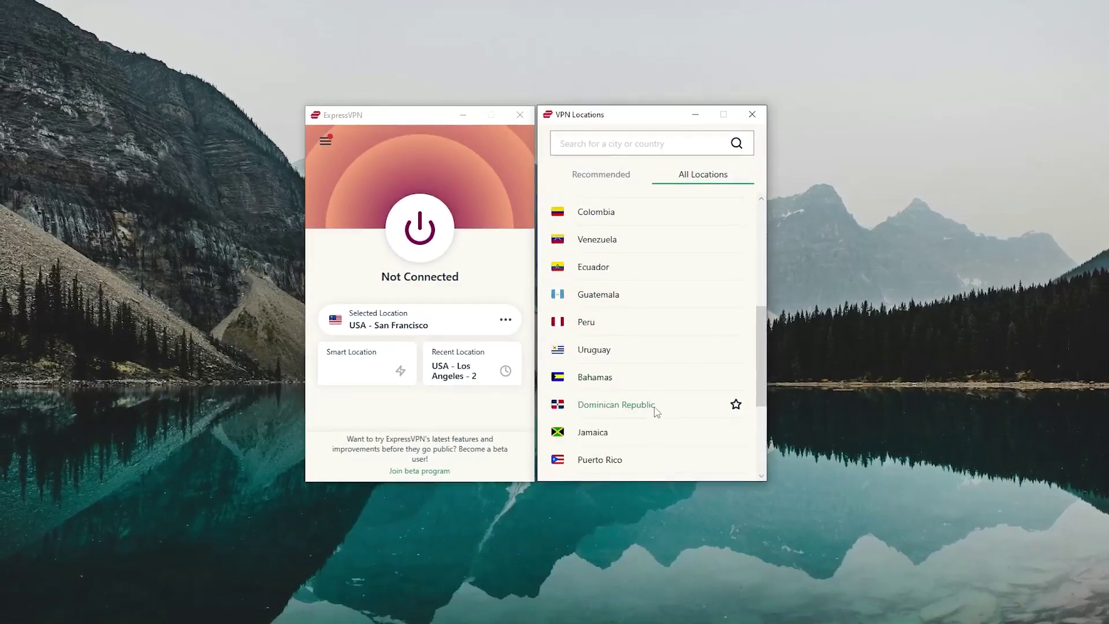
scroll(656, 410, "down", 1)
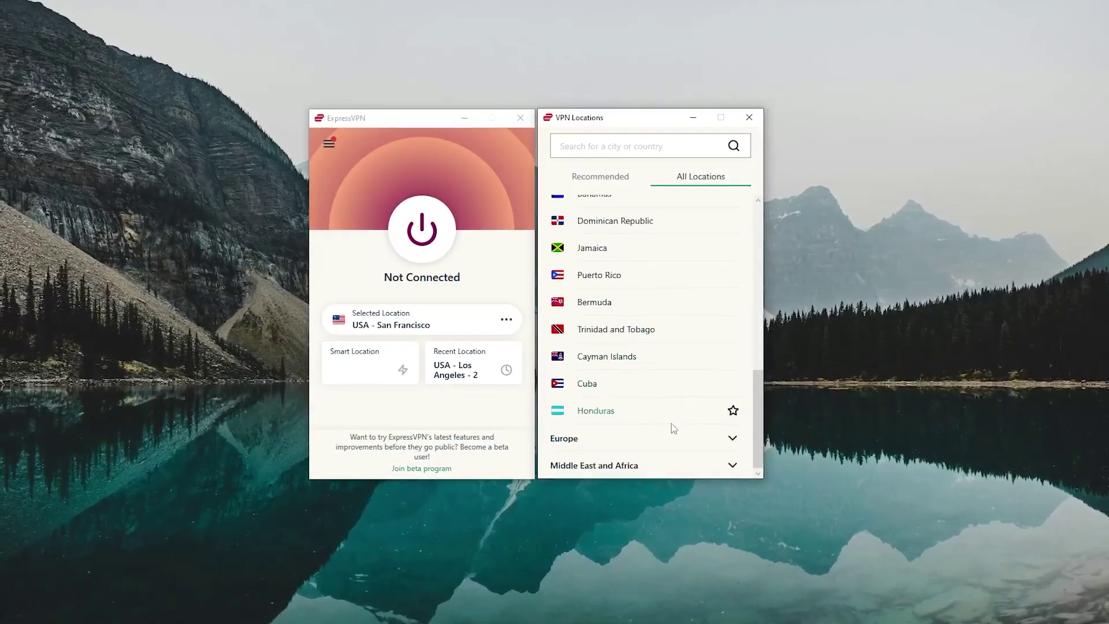
left_click(690, 431)
scroll(676, 421, "down", 6)
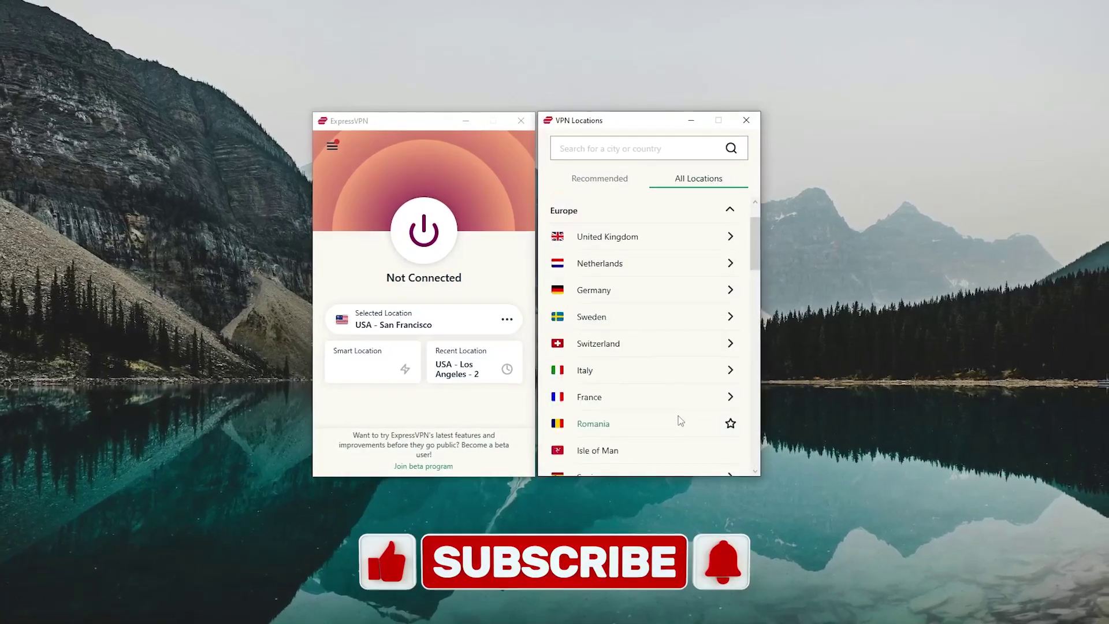
scroll(629, 387, "down", 10)
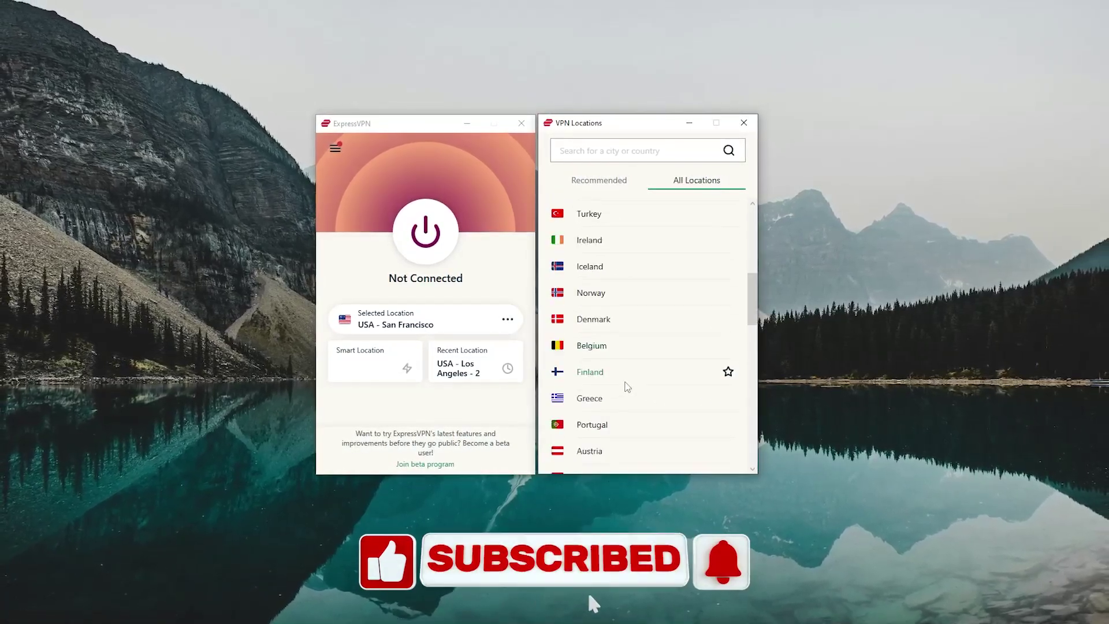
scroll(664, 404, "down", 8)
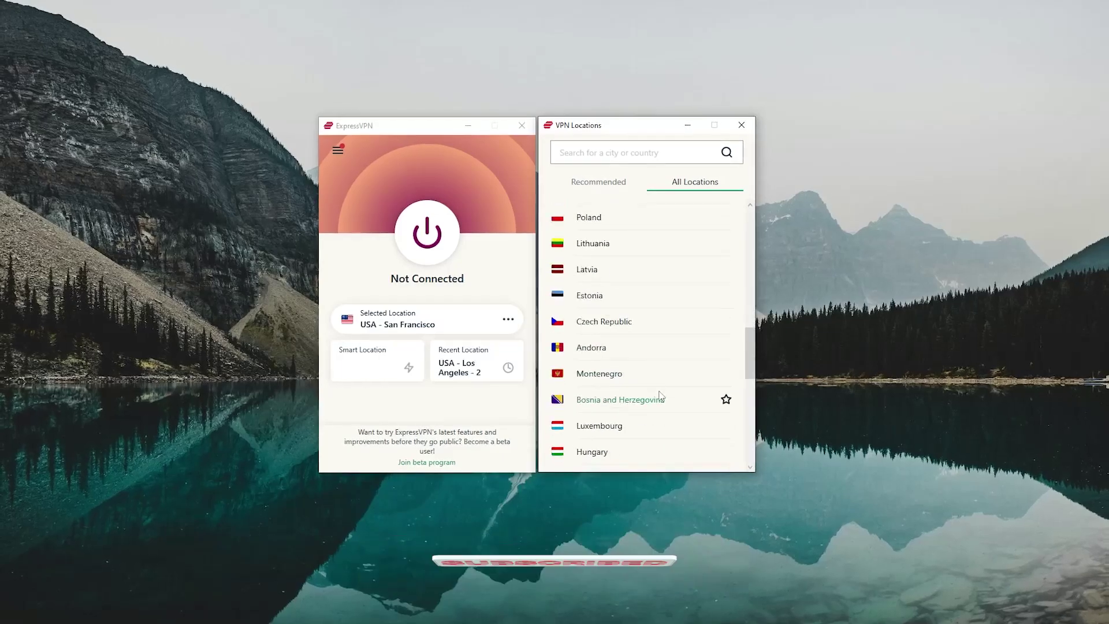